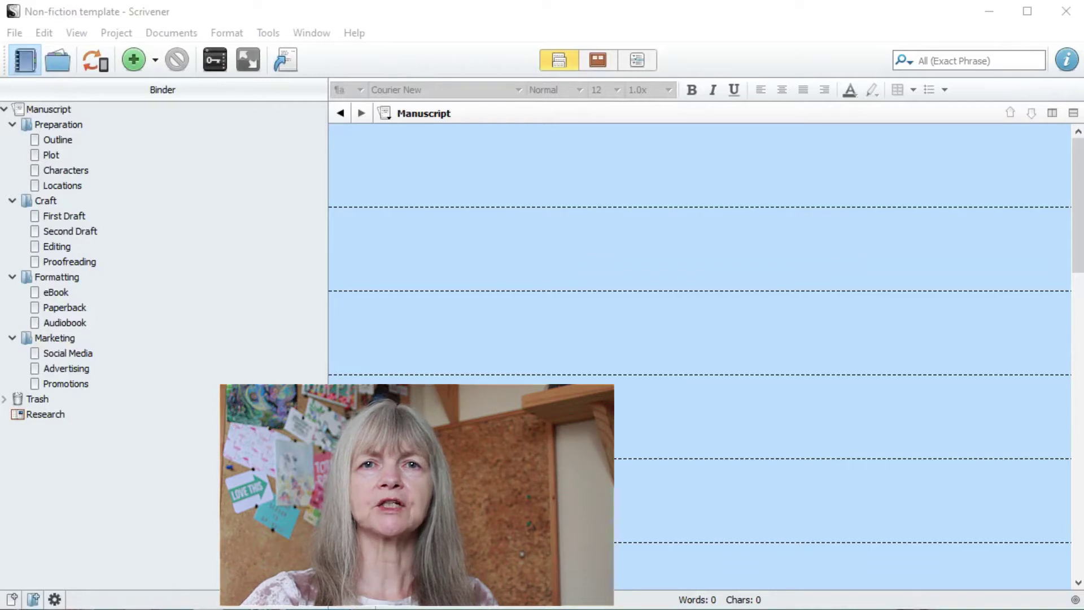
# Show the project collections and open the search options, set to All and Exact Phrase
pyautogui.click(57, 61)
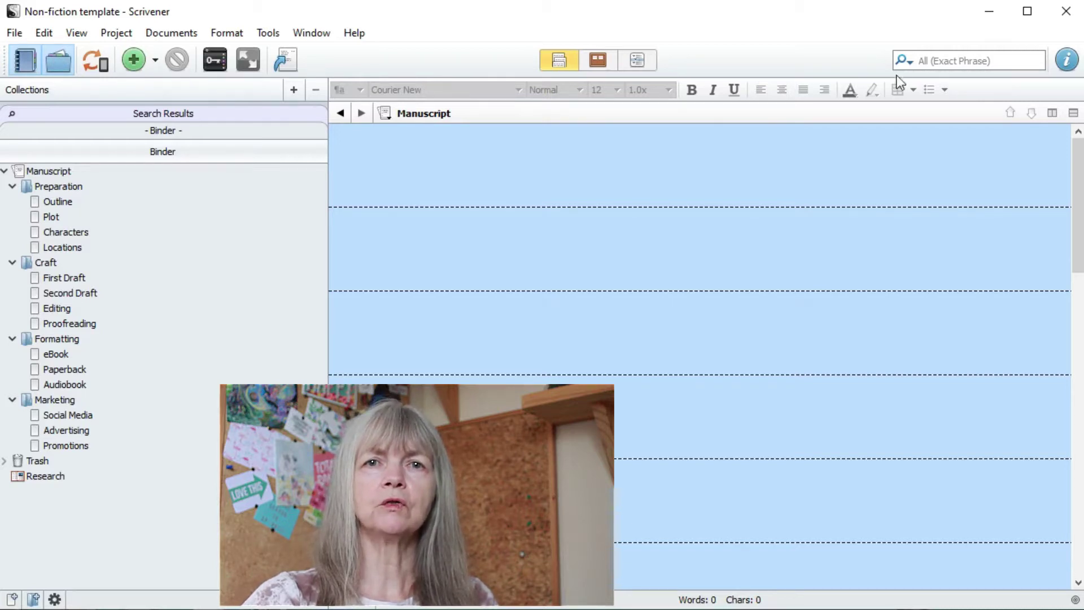
pyautogui.click(908, 62)
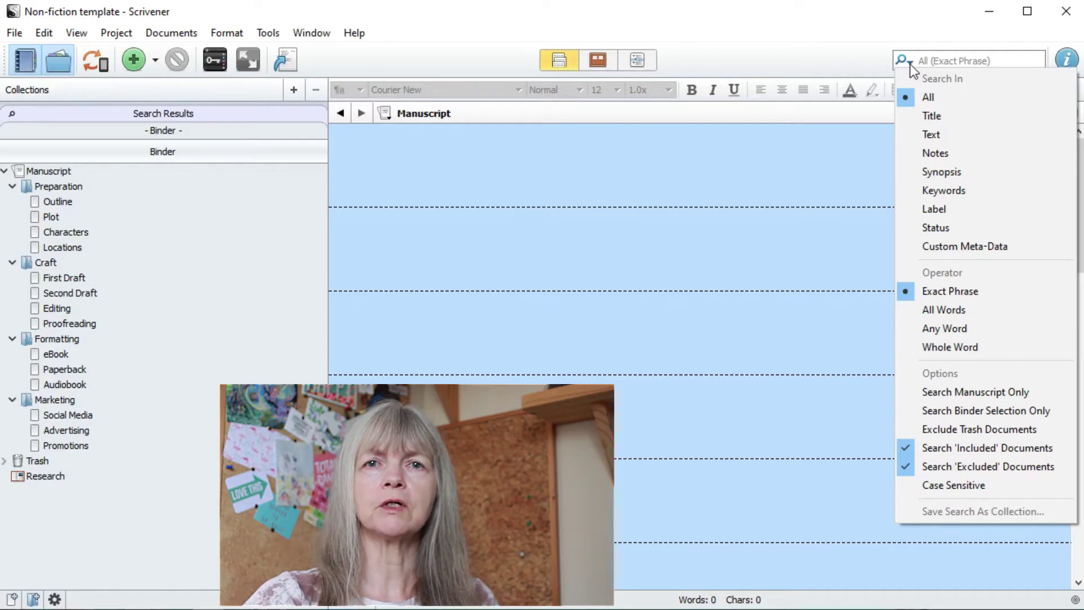
# Run a project search for 'book', then clear it to restore the binder
pyautogui.click(923, 59)
pyautogui.write('book')
pyautogui.press('Return')
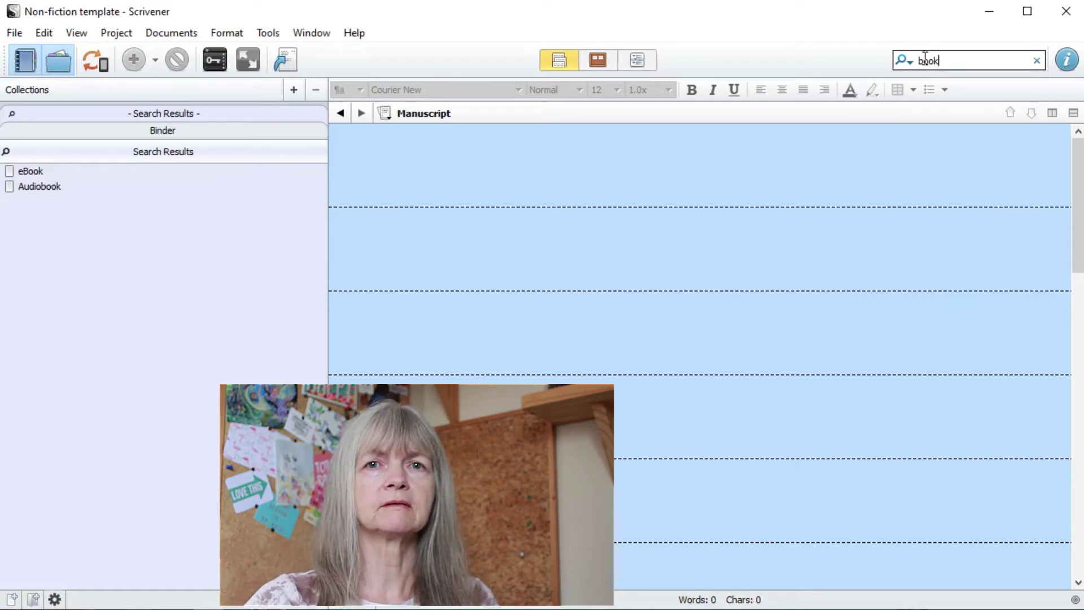
pyautogui.press('BackSpace')
pyautogui.press('BackSpace')
pyautogui.press('BackSpace')
pyautogui.press('BackSpace')
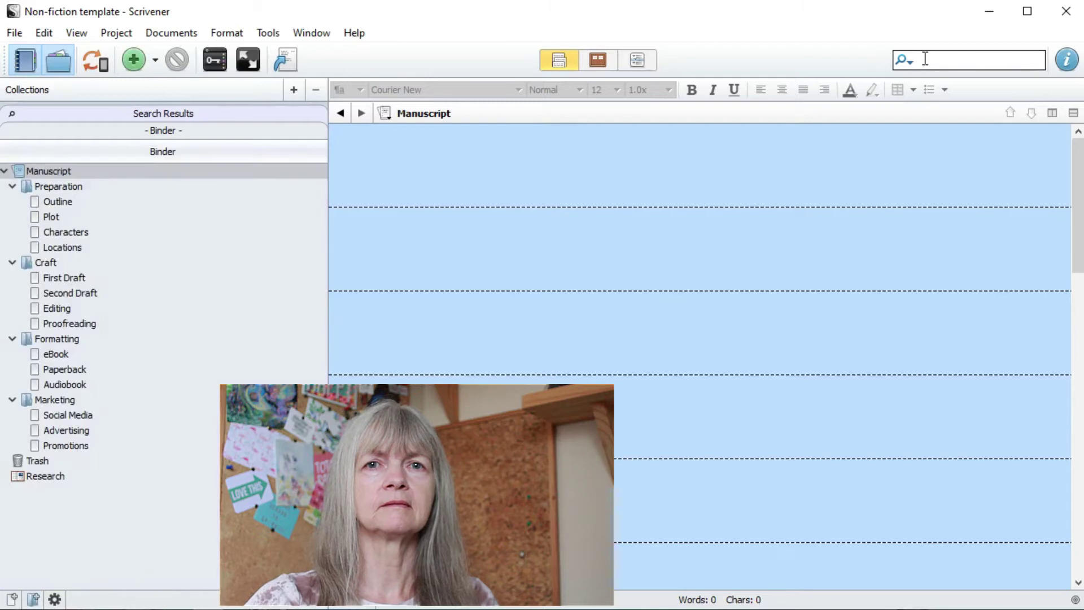
# Search for 'draft' and save the search as a collection named 'All the Drafts'
pyautogui.write('draft')
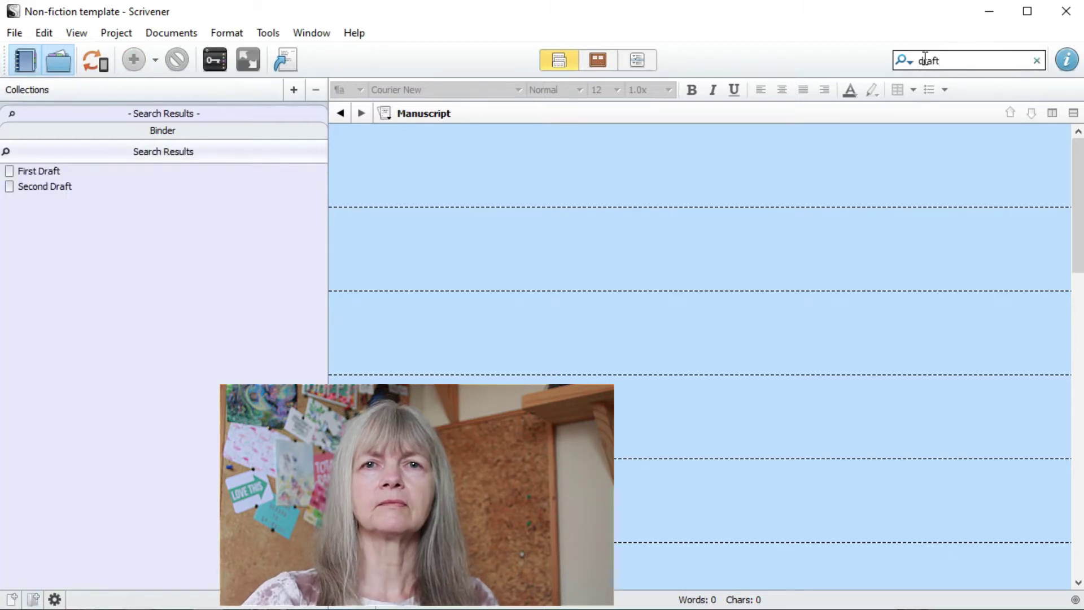
pyautogui.click(907, 62)
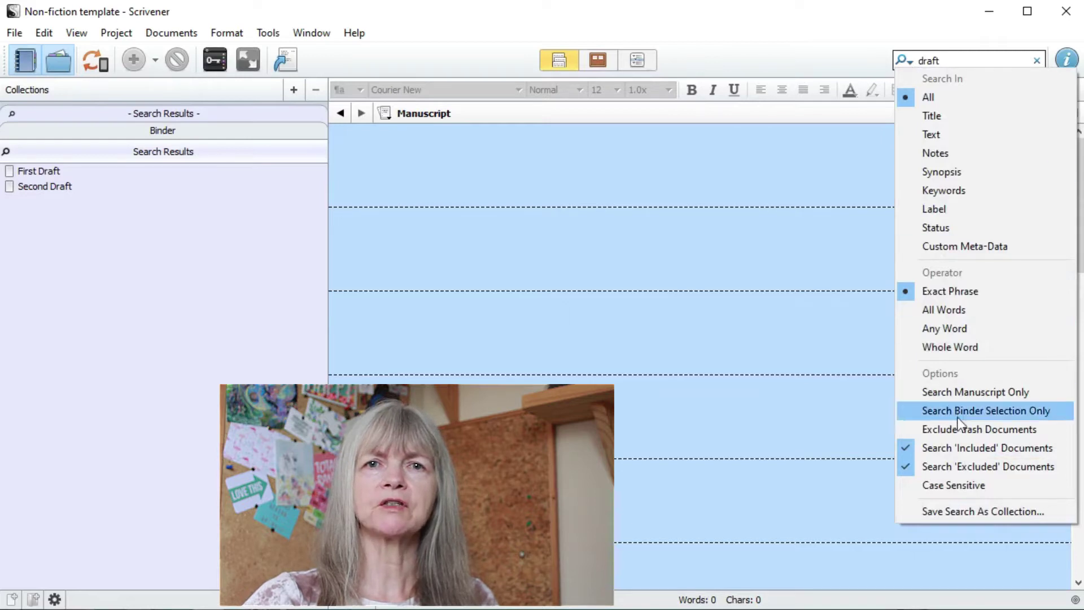
pyautogui.click(947, 509)
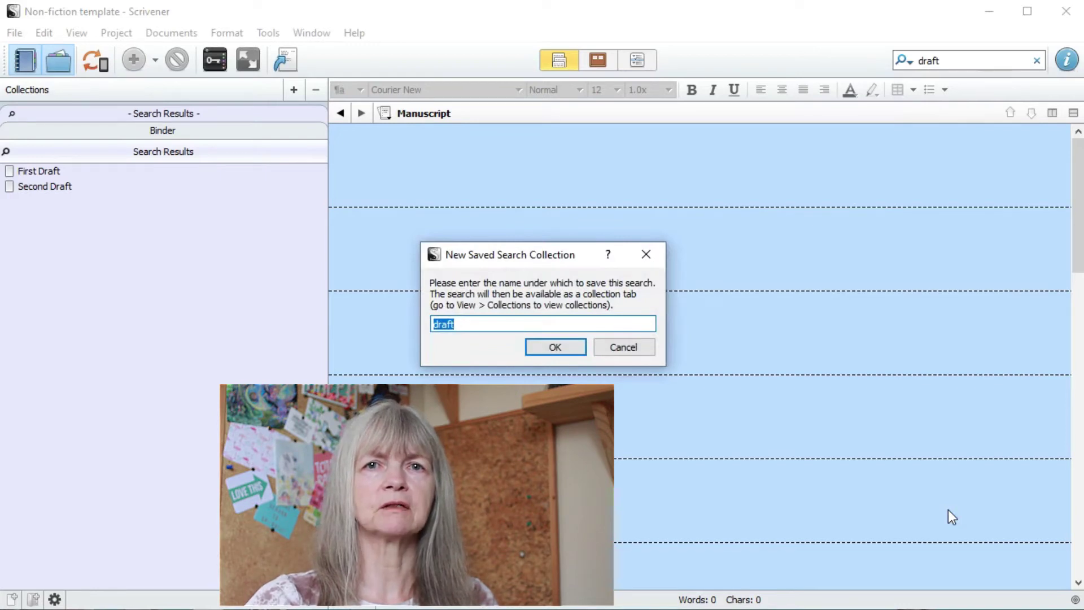
pyautogui.write('All the Drafts')
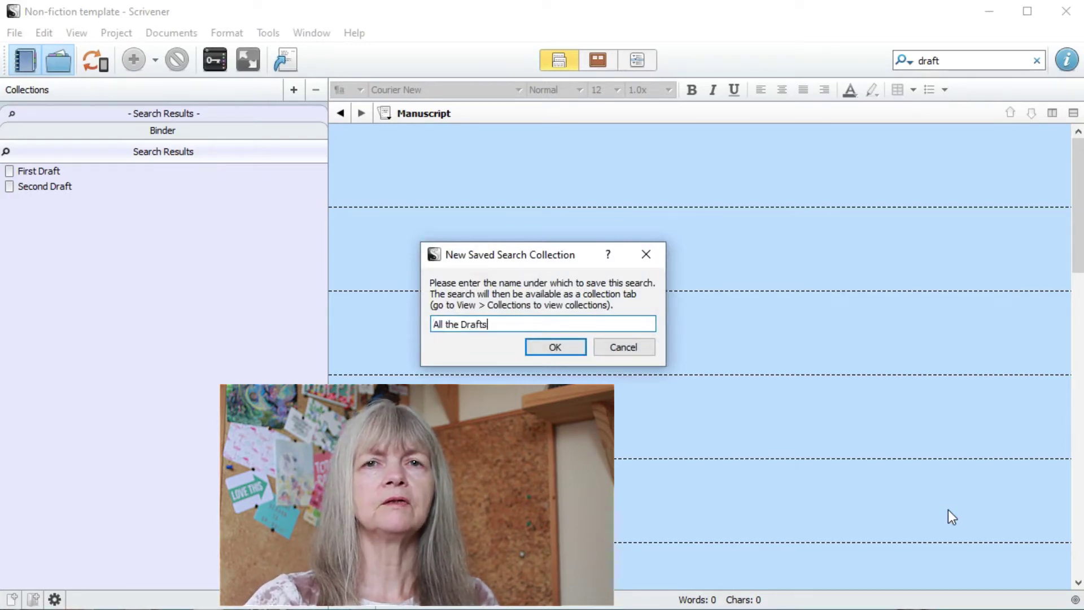
pyautogui.press('Return')
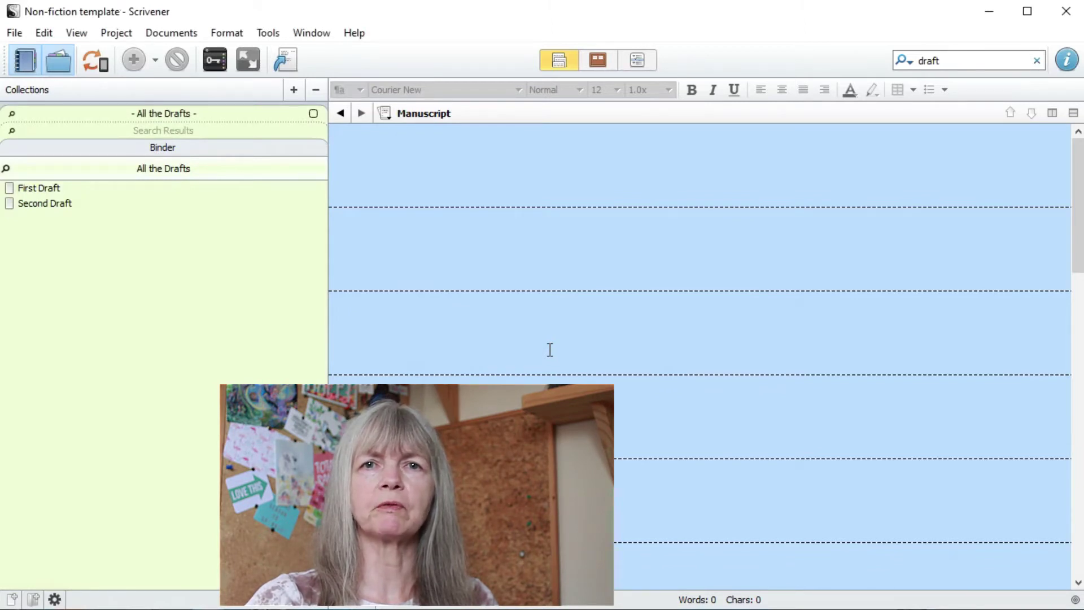
# Add a new empty collection named 'All the Books'
pyautogui.click(293, 89)
pyautogui.write('All the')
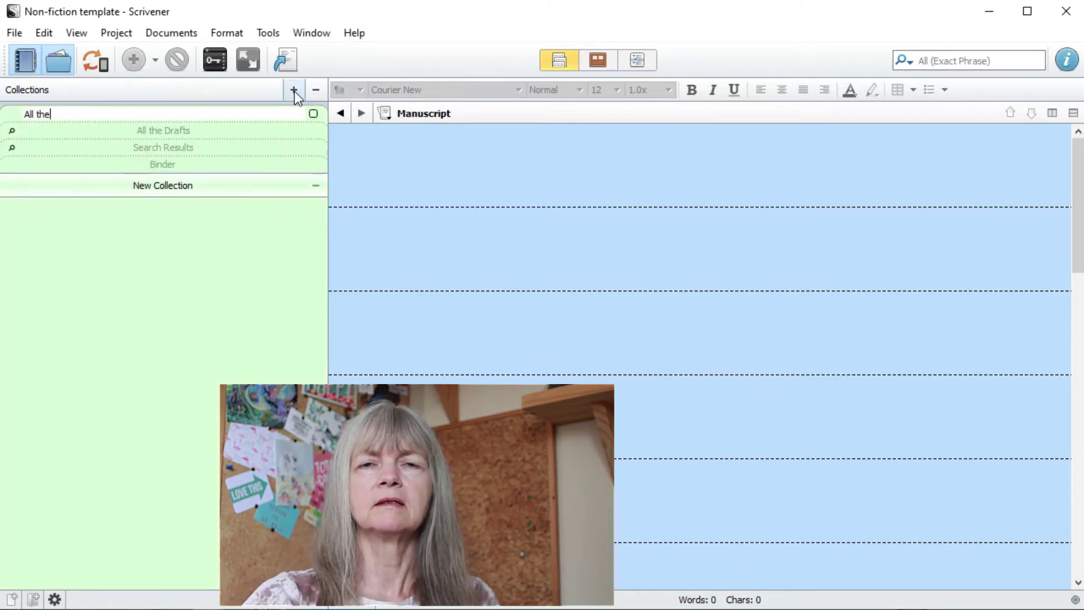
pyautogui.write(' Books')
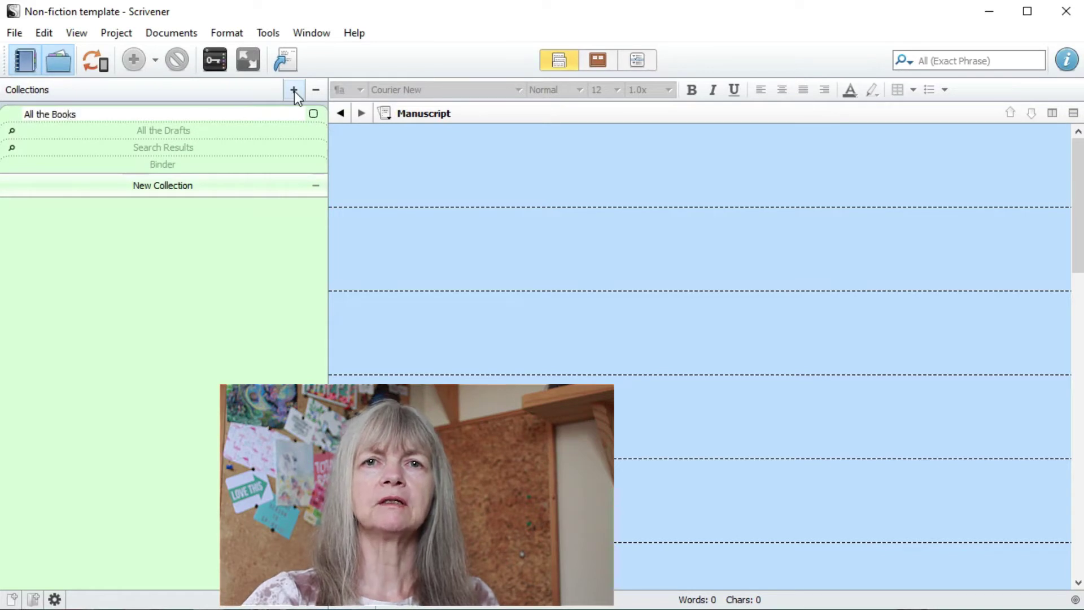
pyautogui.press('Return')
# Drag eBook, Audiobook and Paperback into All the Books, placing Paperback last
pyautogui.click(168, 164)
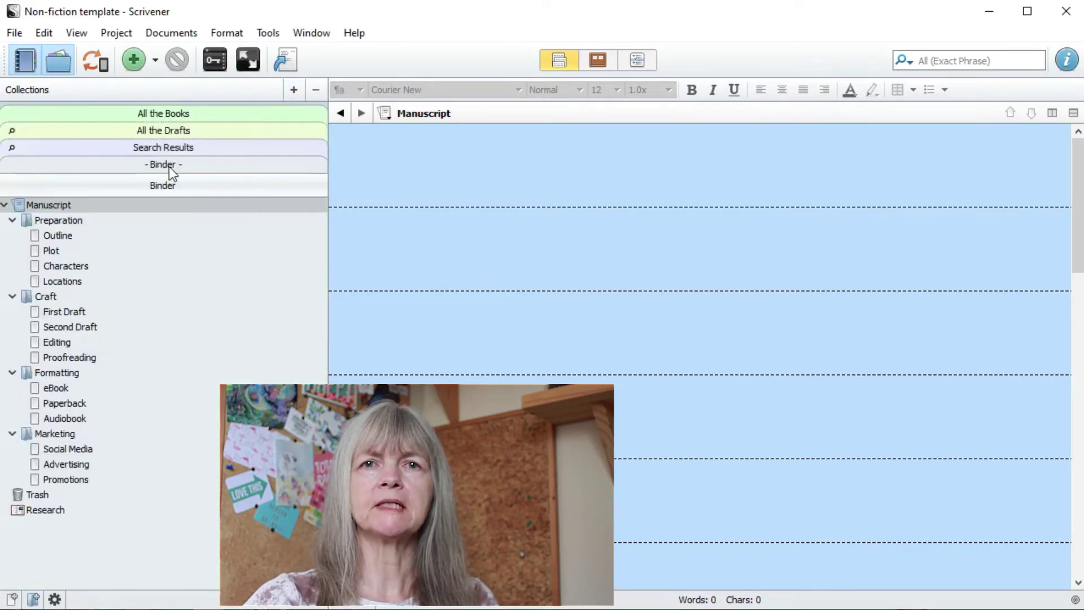
pyautogui.click(107, 387)
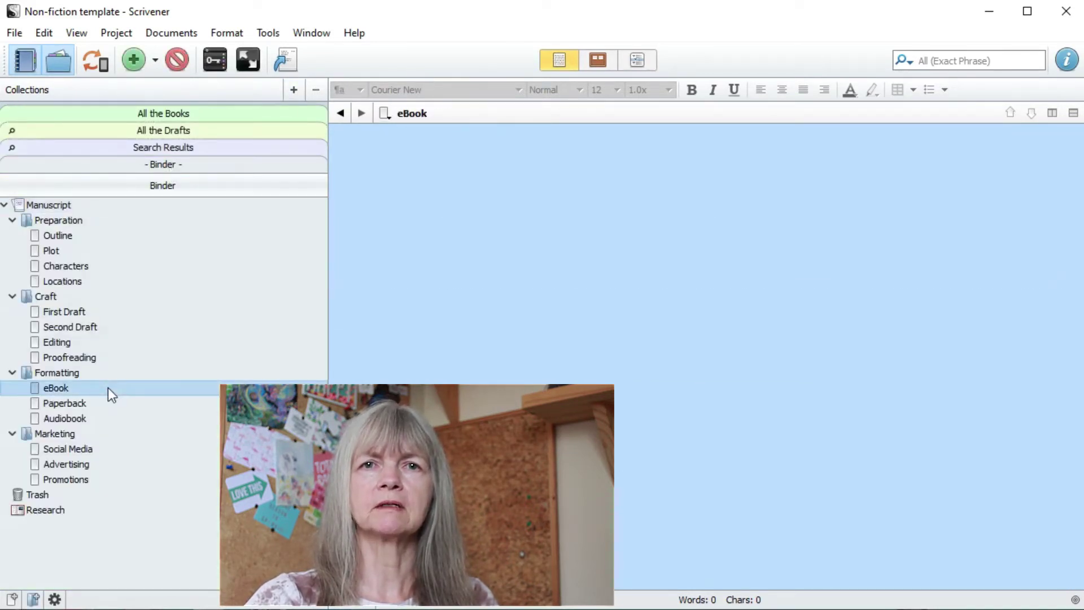
pyautogui.moveTo(107, 387); pyautogui.dragTo(148, 110)
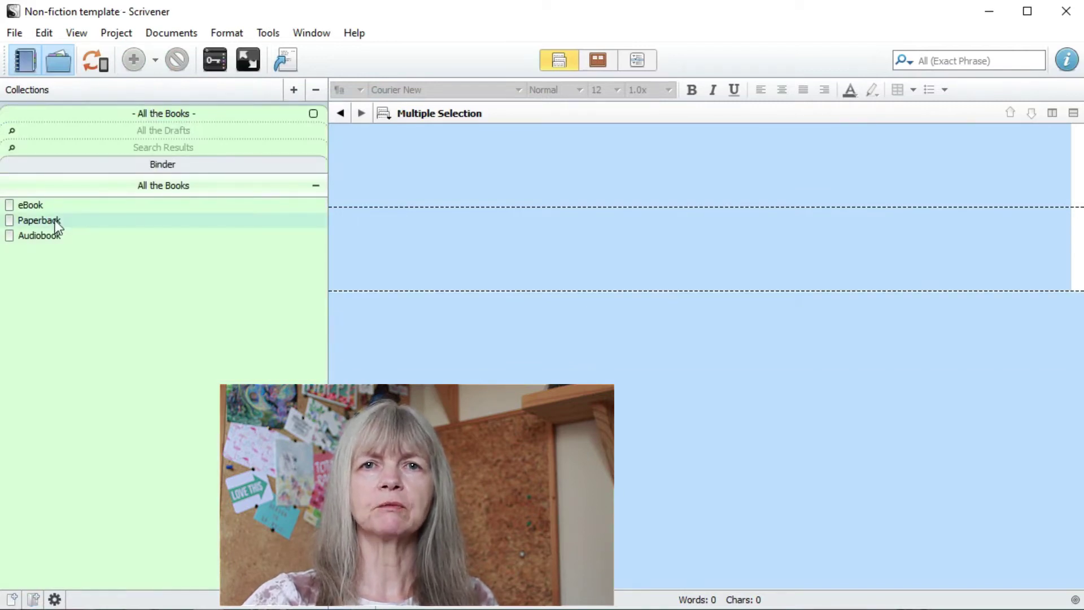
pyautogui.moveTo(54, 221); pyautogui.dragTo(62, 238)
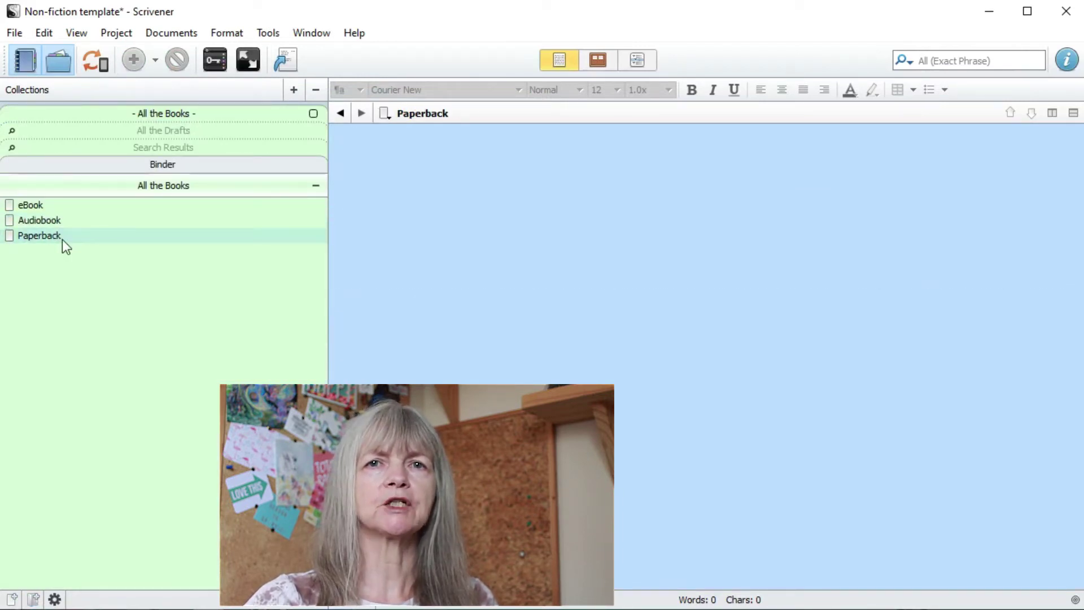
pyautogui.click(103, 164)
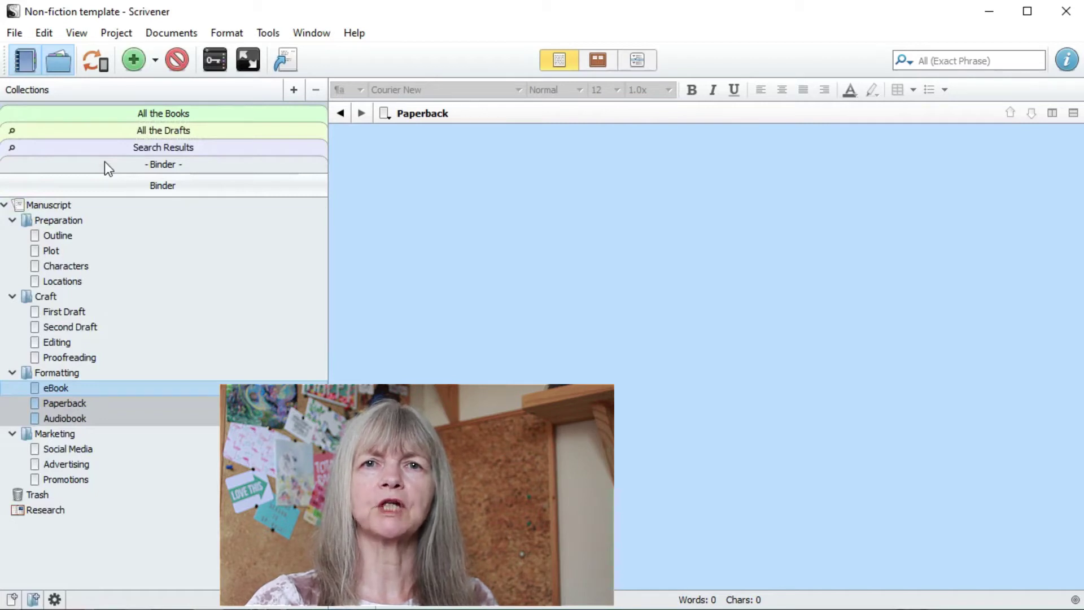
# Add a new document named 'Final Draft' below Second Draft
pyautogui.click(92, 332)
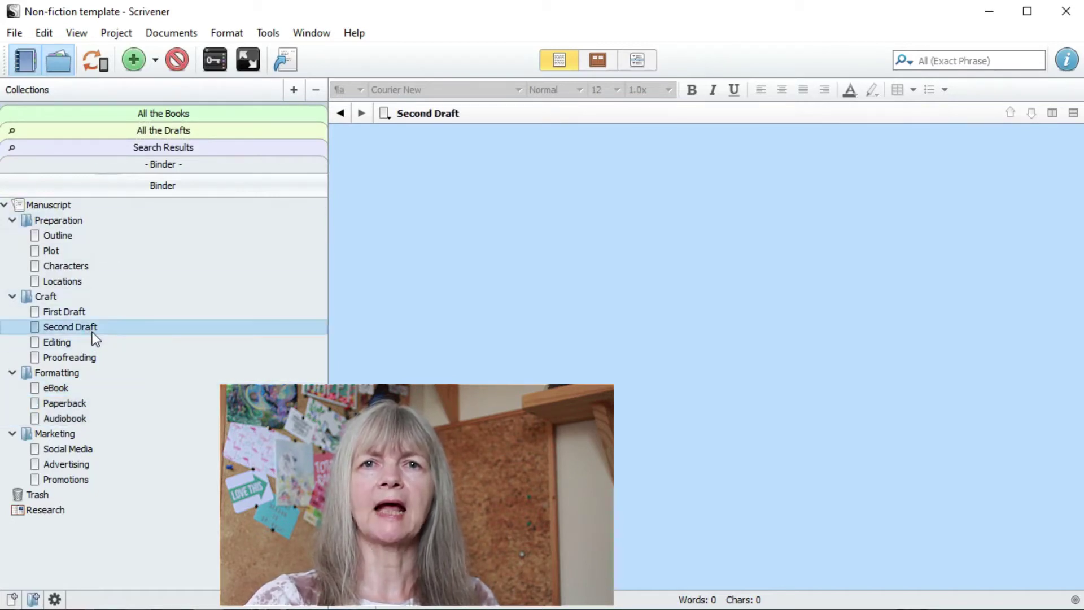
pyautogui.click(11, 599)
pyautogui.write('Final Draft')
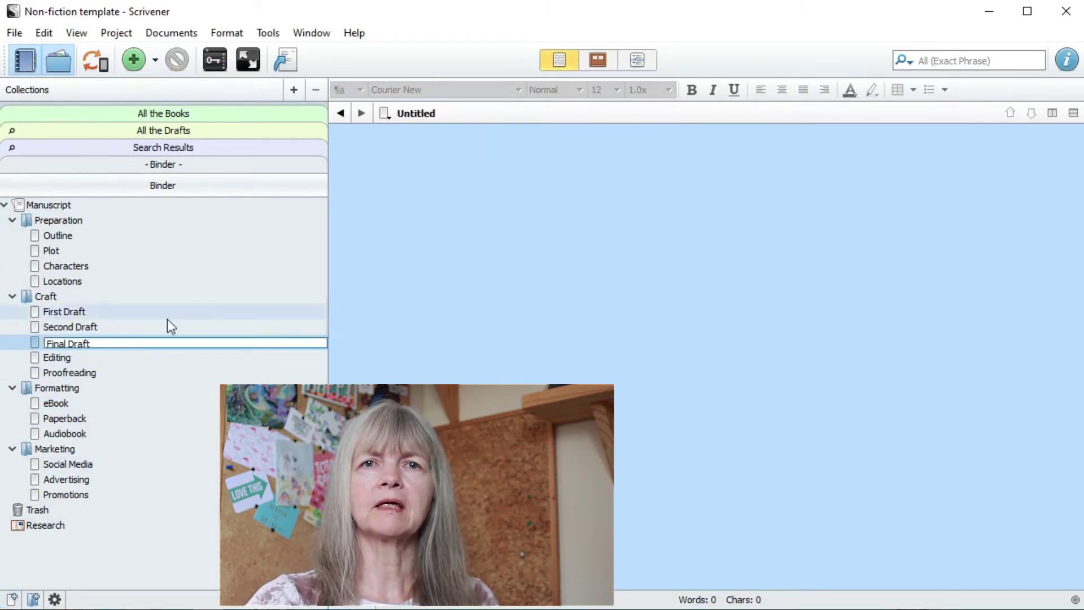
pyautogui.click(198, 130)
# Type 'This will be rubbish.' into the First Draft document
pyautogui.click(200, 163)
pyautogui.click(260, 311)
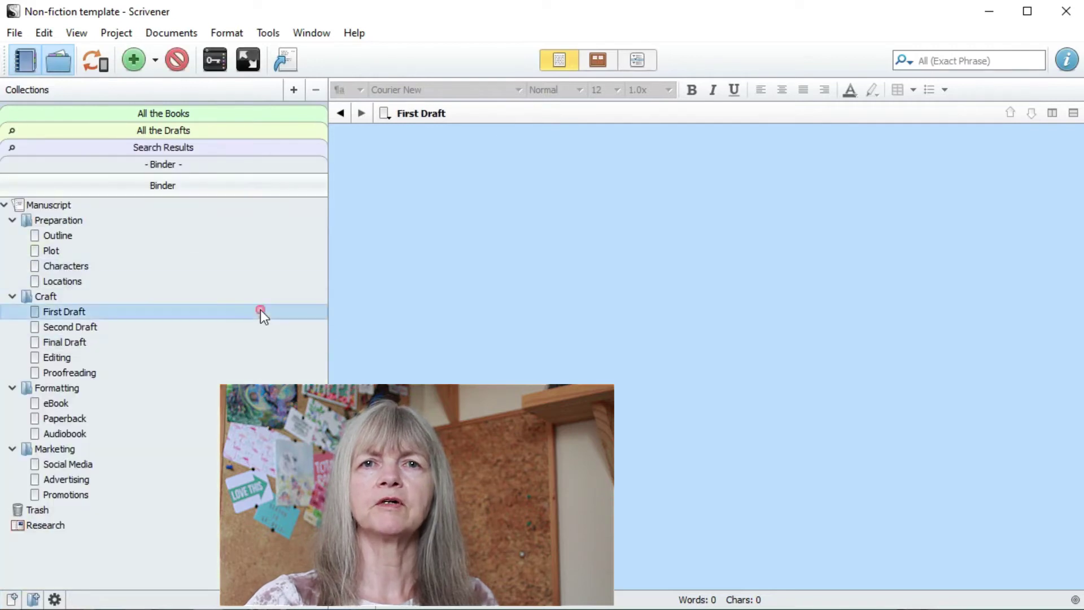
pyautogui.click(420, 196)
pyautogui.write('This will be rubbish.')
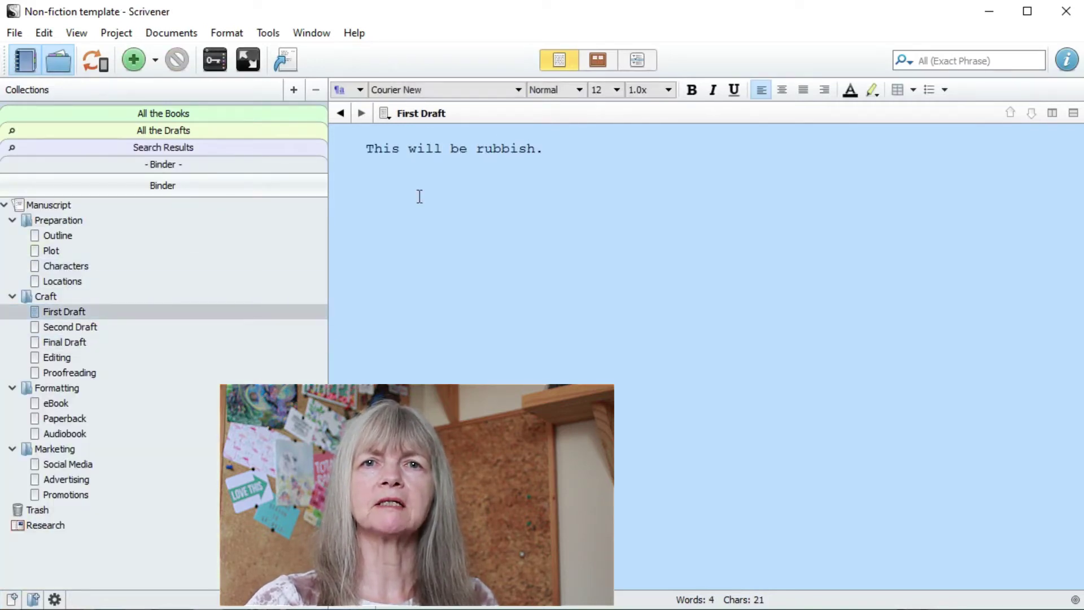
# Check All the Drafts lists all three drafts, then delete First Draft's sample sentence
pyautogui.click(207, 130)
pyautogui.click(128, 211)
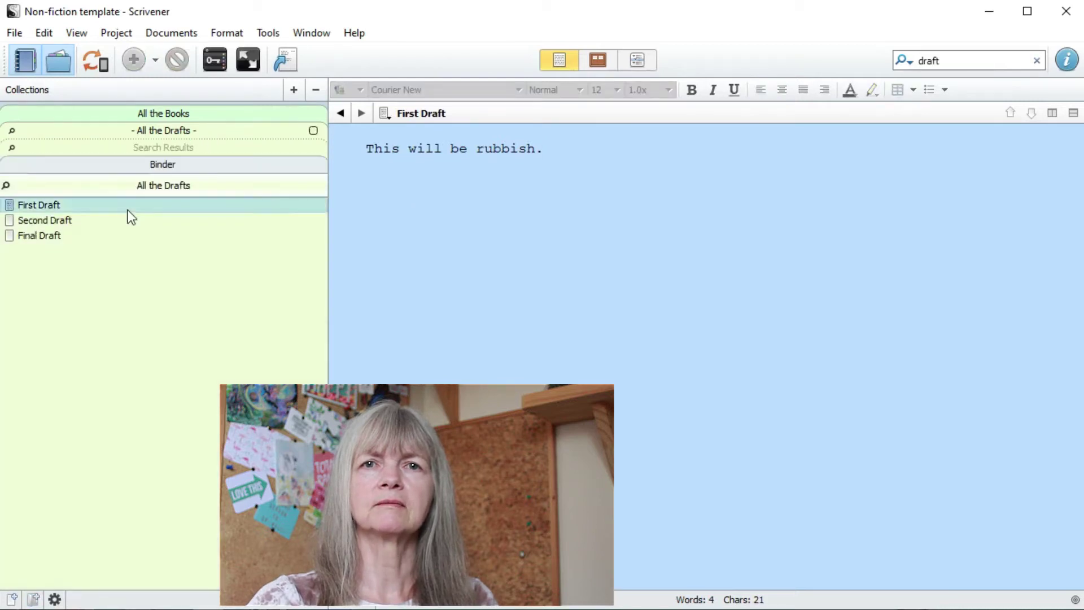
pyautogui.tripleClick(418, 139)
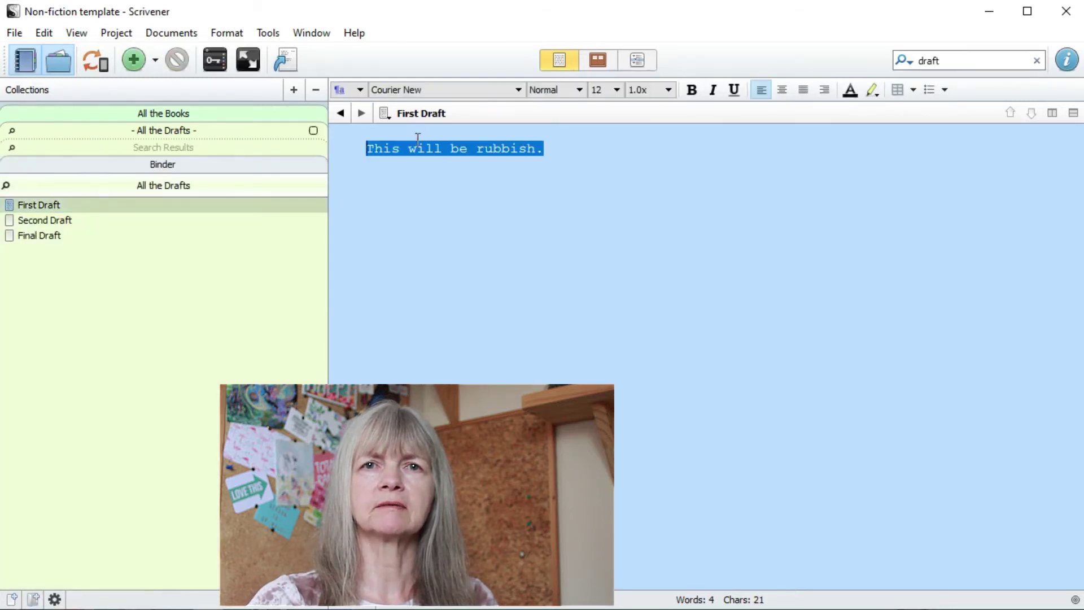
pyautogui.press('BackSpace')
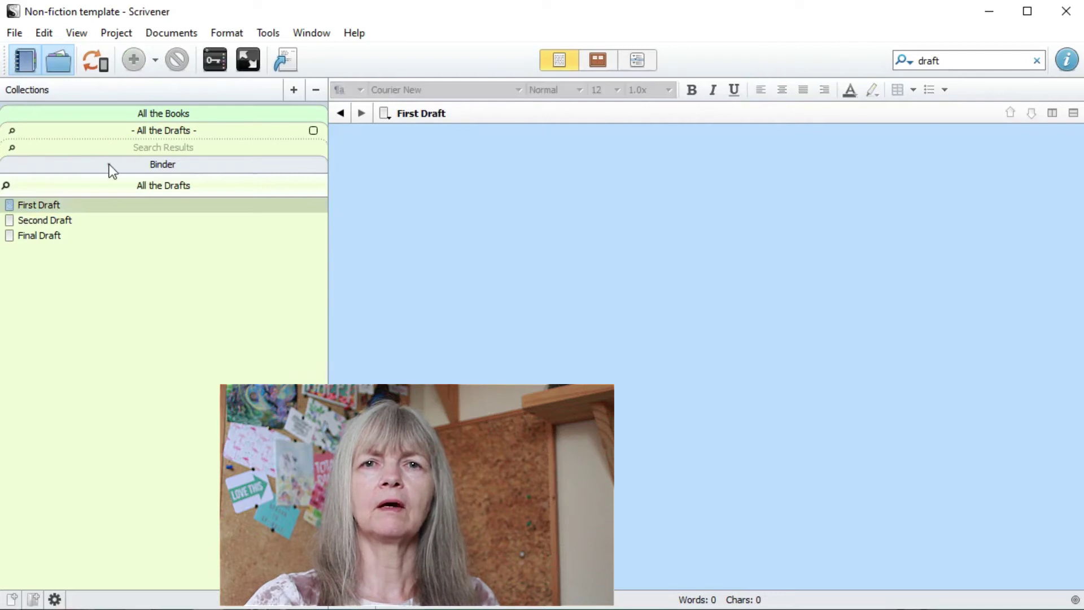
pyautogui.click(108, 164)
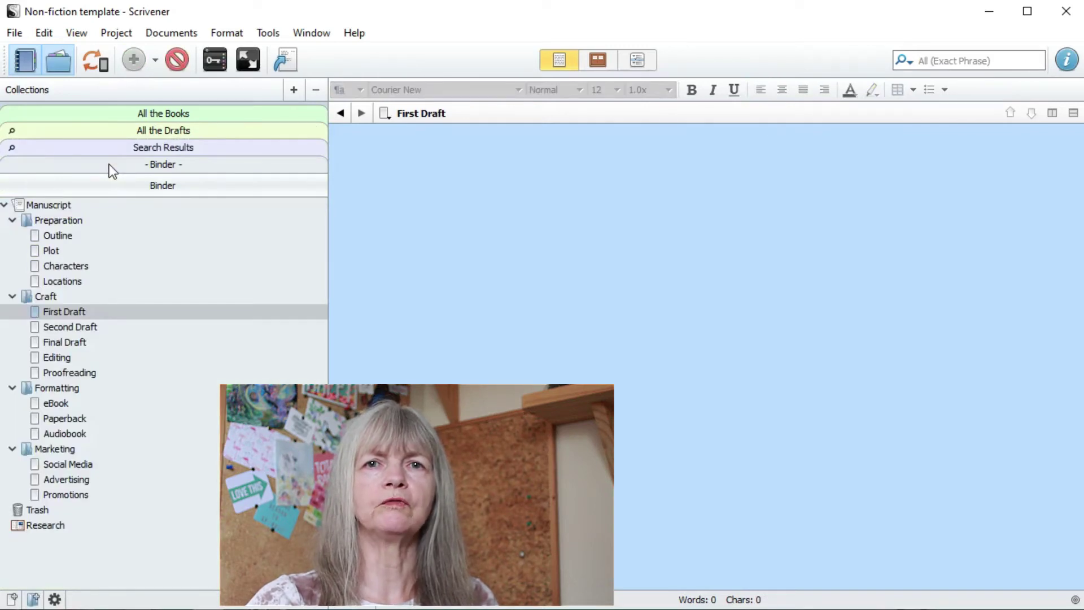
pyautogui.click(112, 133)
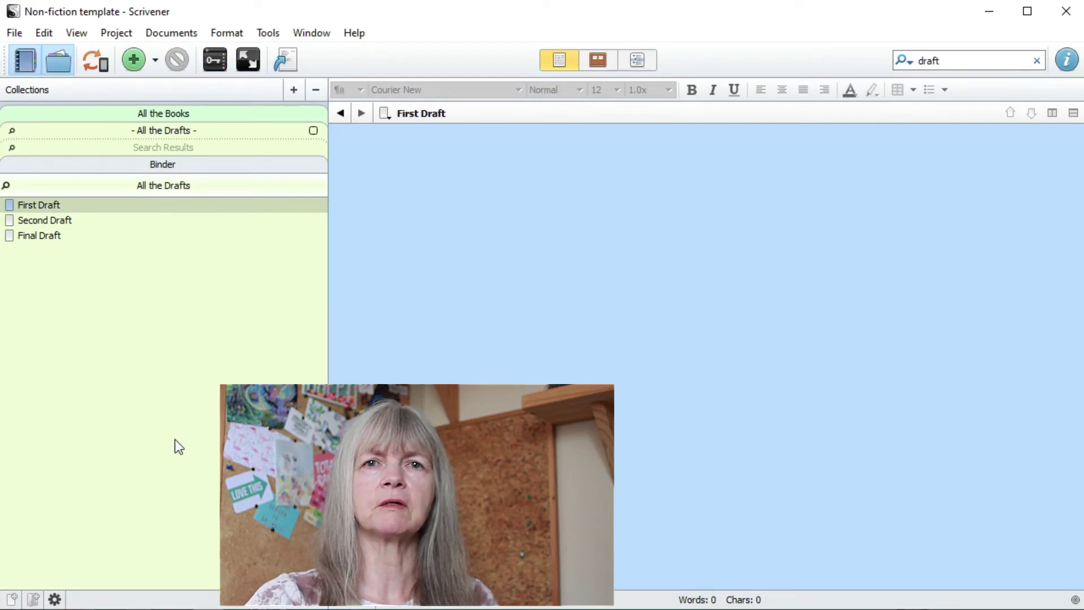
# Remove Paperback from the All the Books collection
pyautogui.click(164, 114)
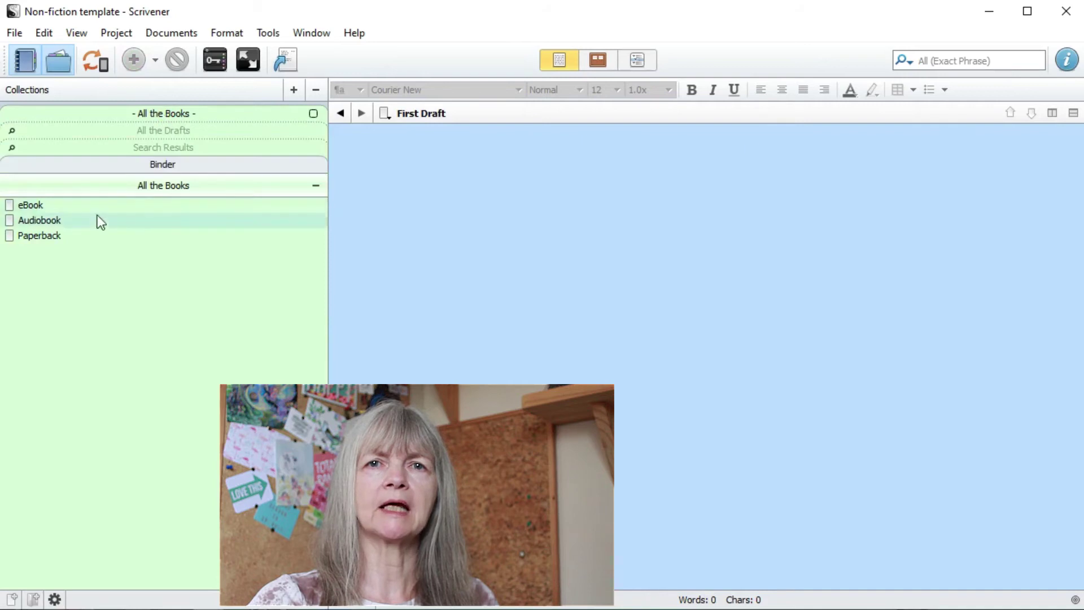
pyautogui.click(59, 235)
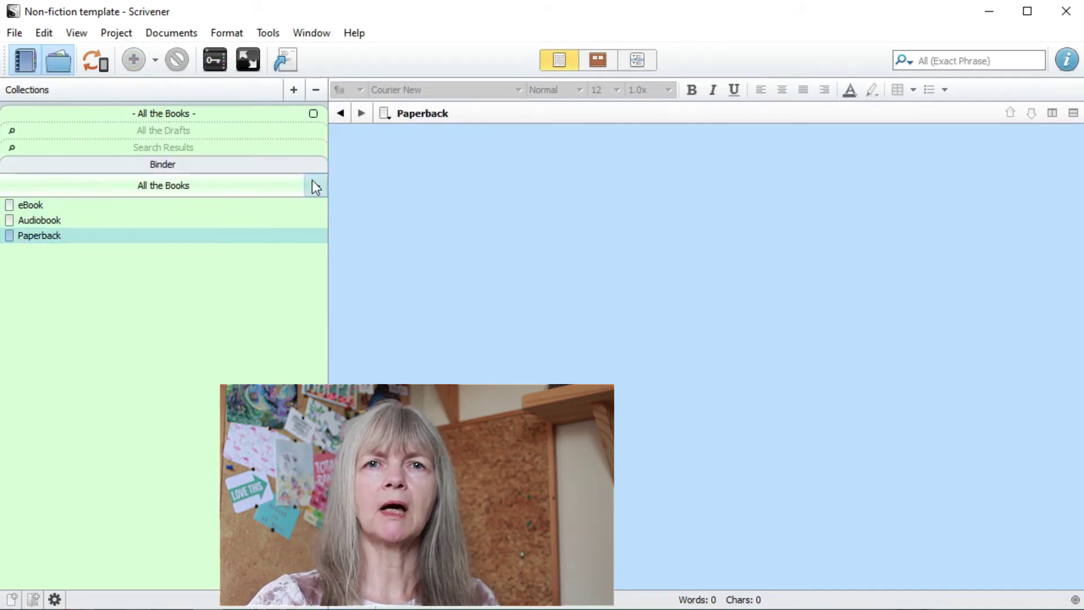
pyautogui.press('Delete')
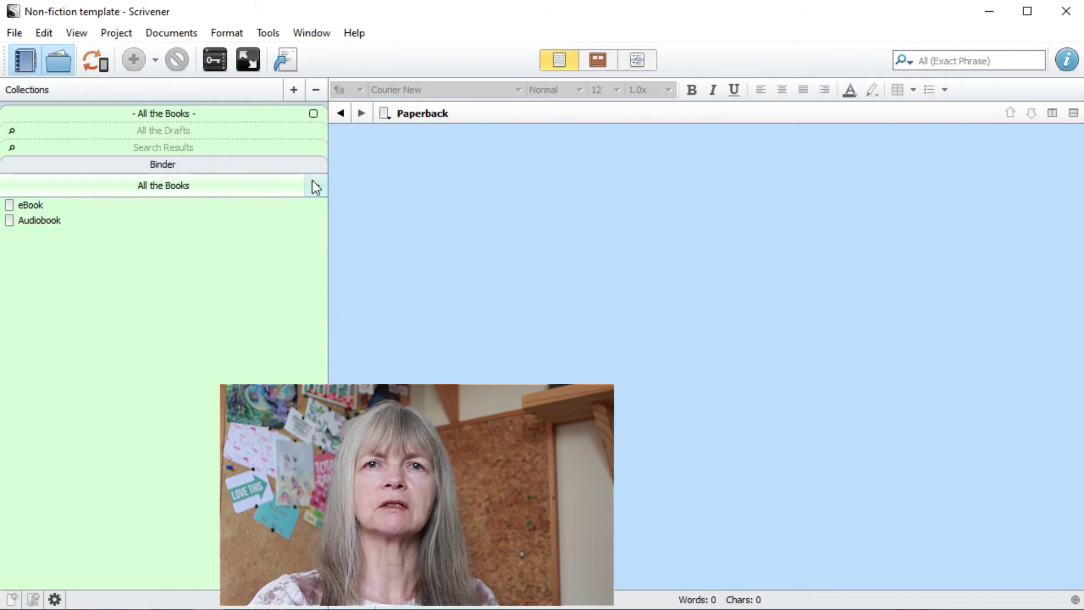
pyautogui.click(181, 164)
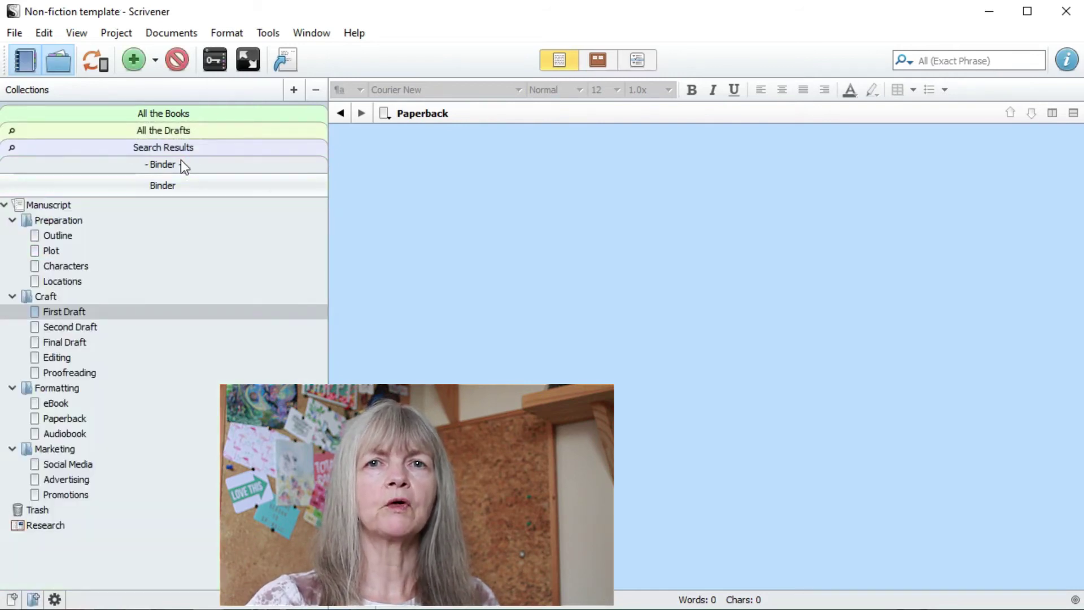
# Delete the All the Drafts collection and confirm
pyautogui.click(243, 130)
pyautogui.click(316, 90)
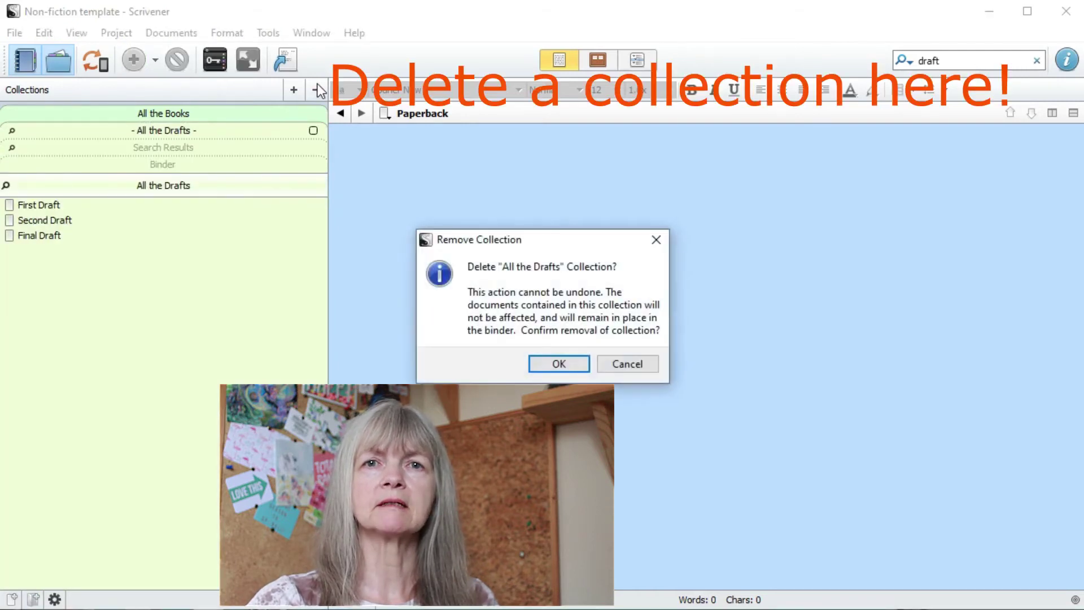
pyautogui.click(534, 363)
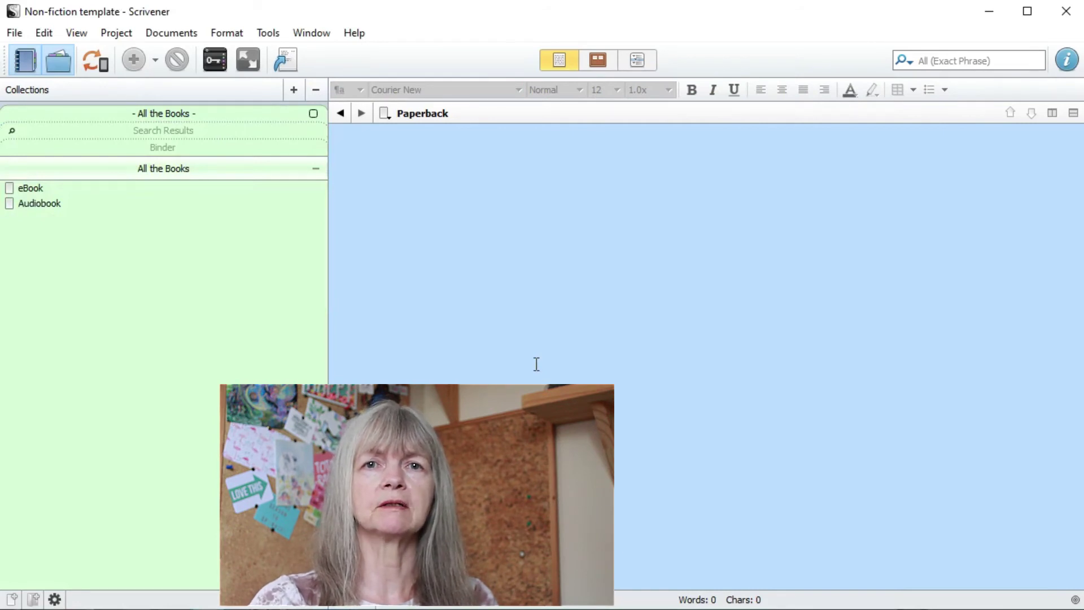
# In Compile, switch the contents from Manuscript to the All the Books collection
pyautogui.click(286, 60)
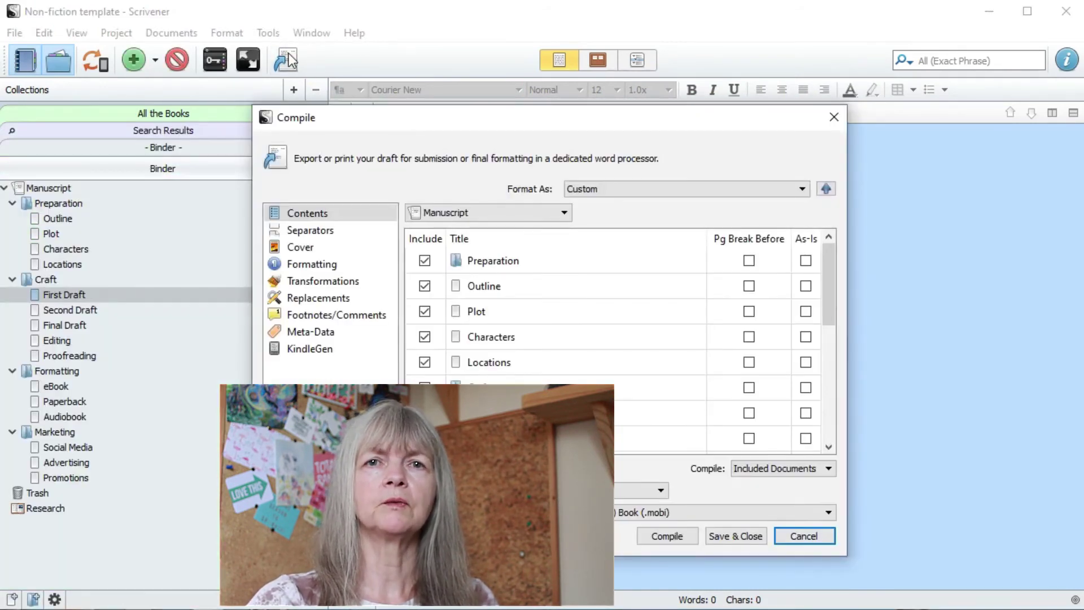
pyautogui.click(502, 213)
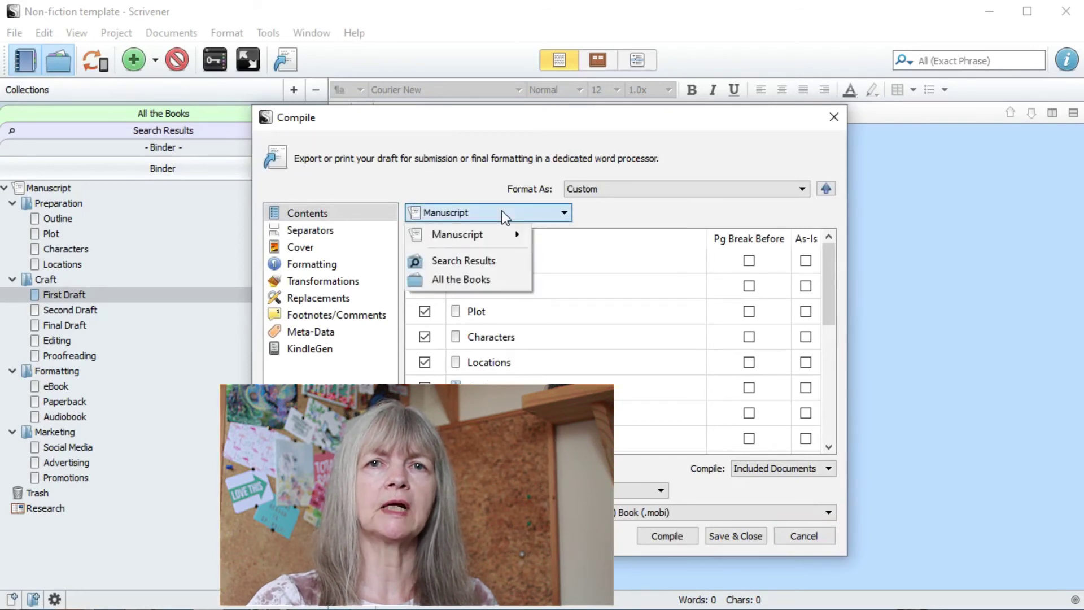
pyautogui.click(481, 280)
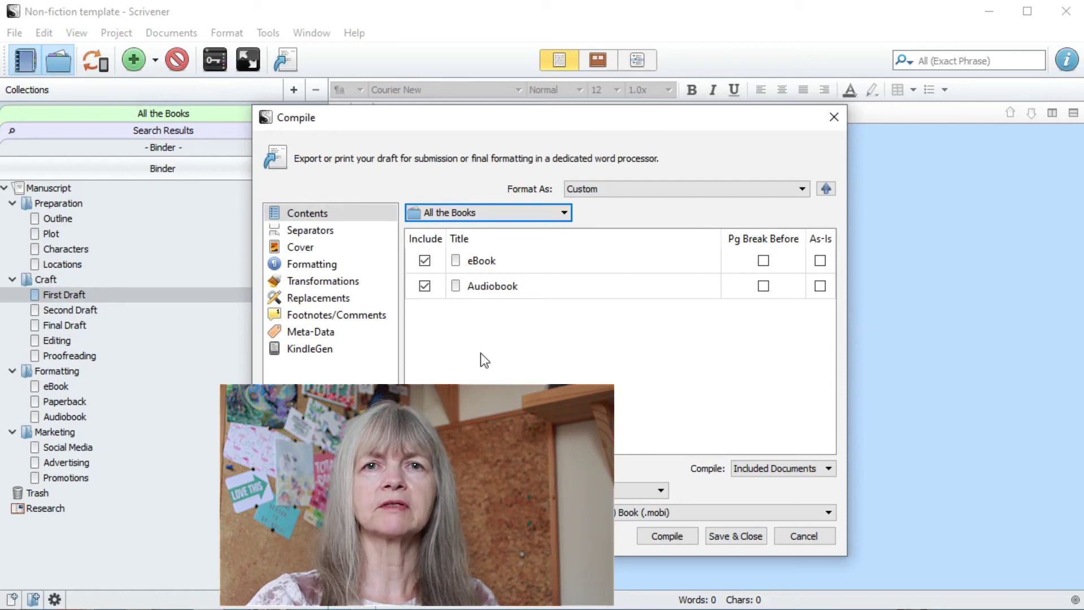
# Cancel the Compile dialog without compiling
pyautogui.click(822, 535)
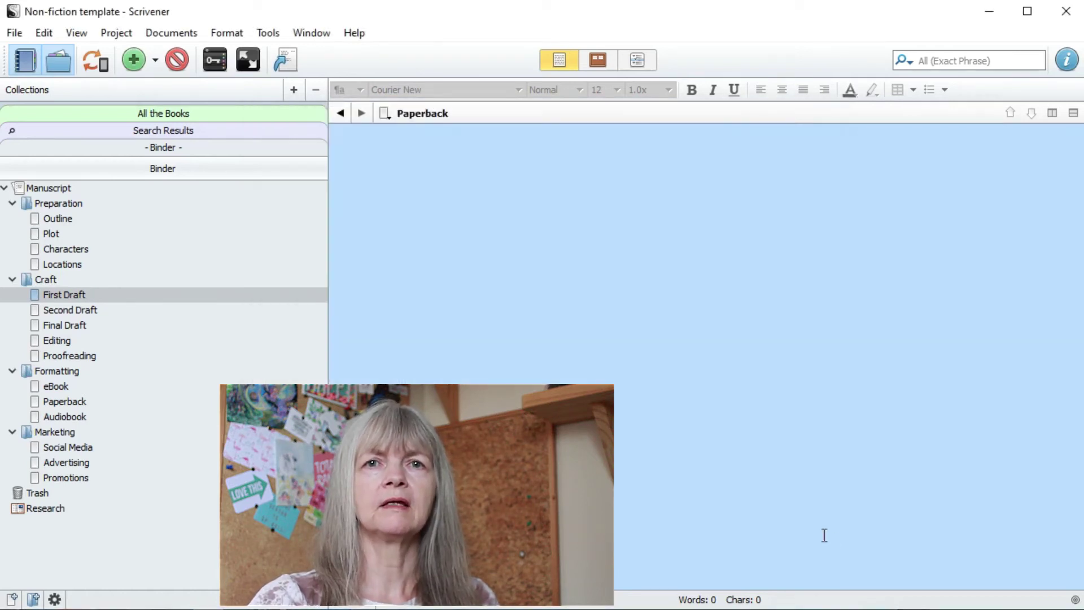